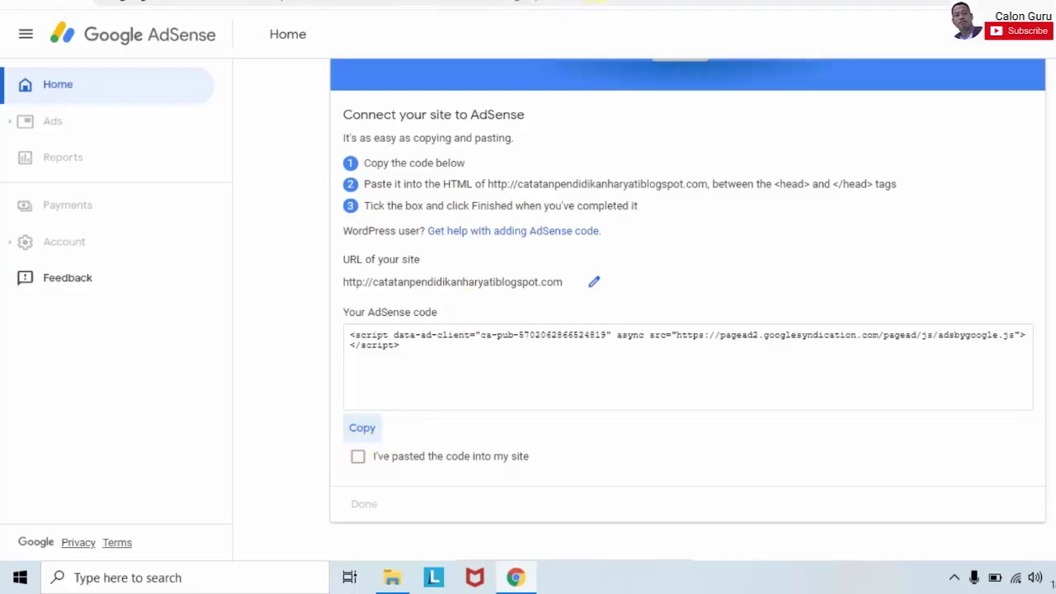
# - Open blogger.com in a new browser tab and bring up the Catatan Pendidikan blog's dashboard
pyautogui.hotkey('ctrl', 't')
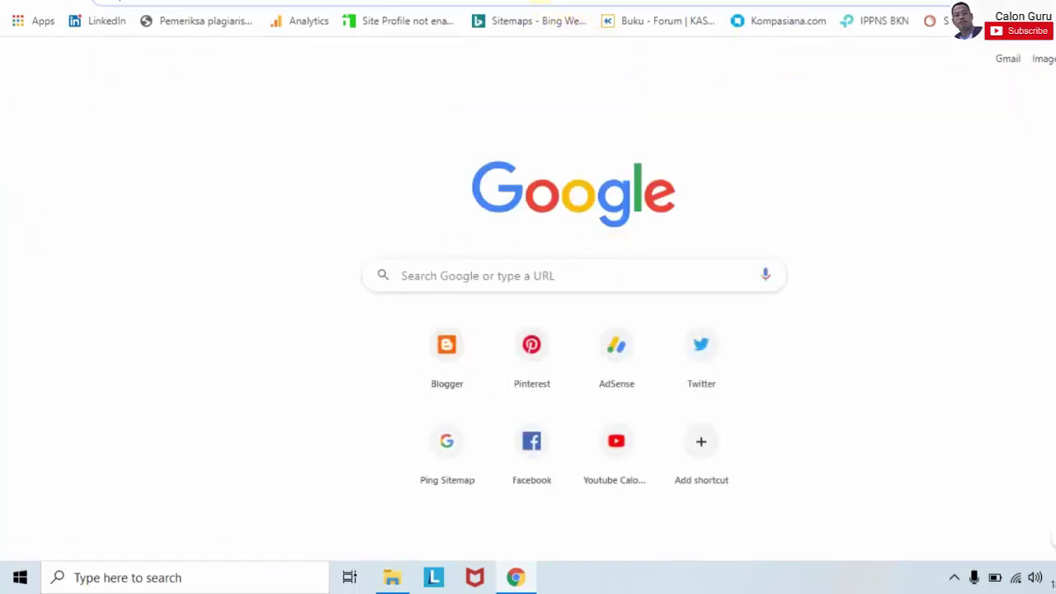
pyautogui.press('Return')
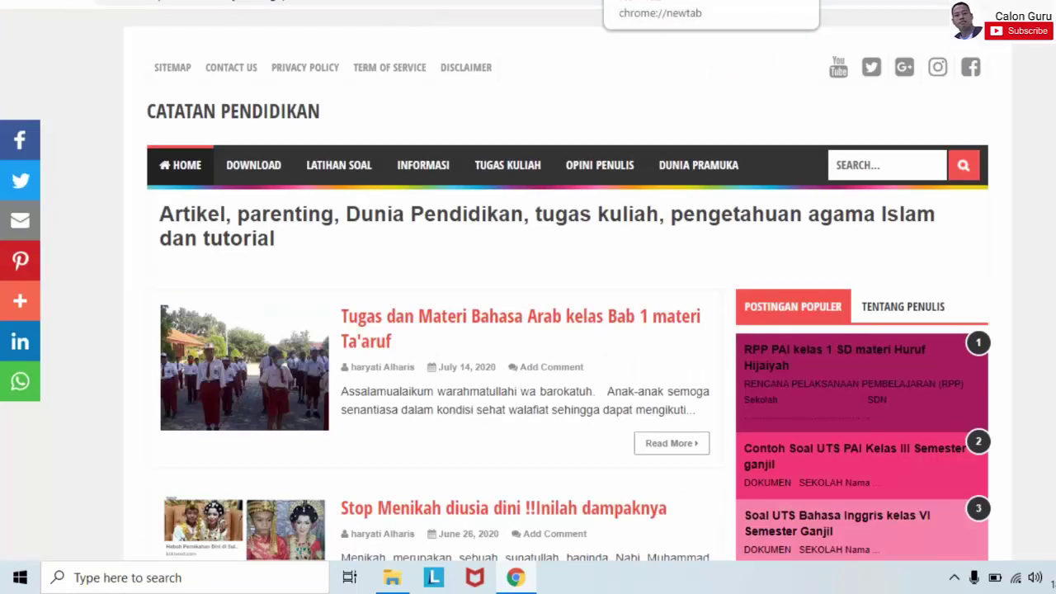
pyautogui.click(635, 2)
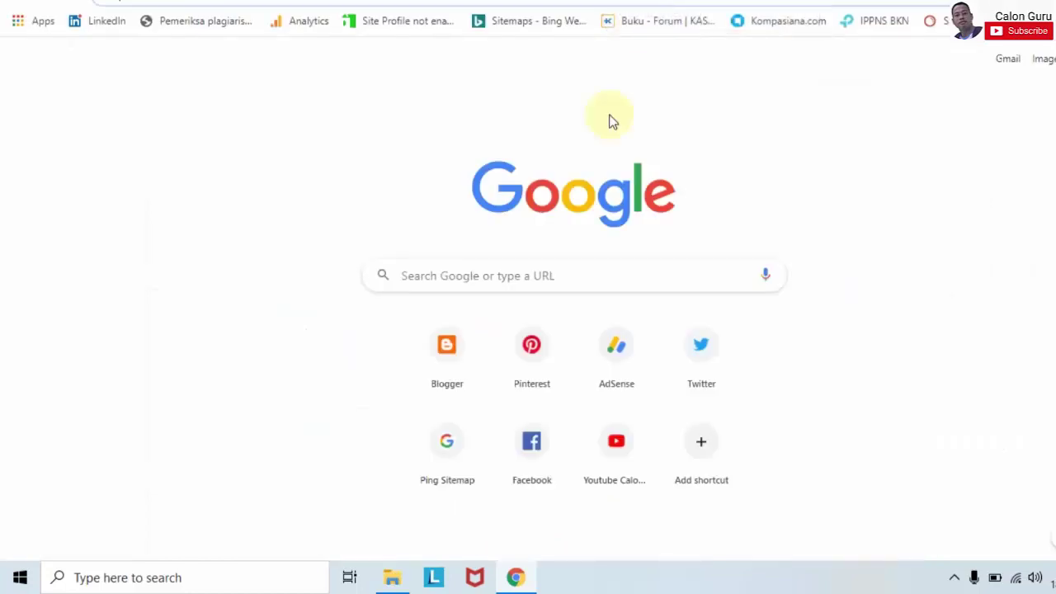
pyautogui.click(555, 270)
pyautogui.write('bl')
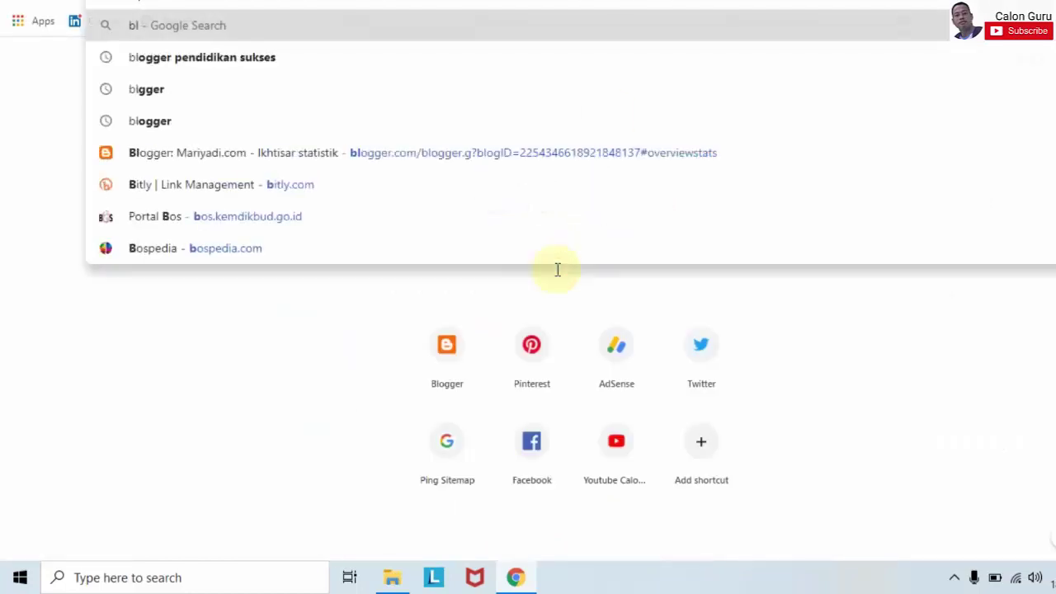
pyautogui.write('ogger')
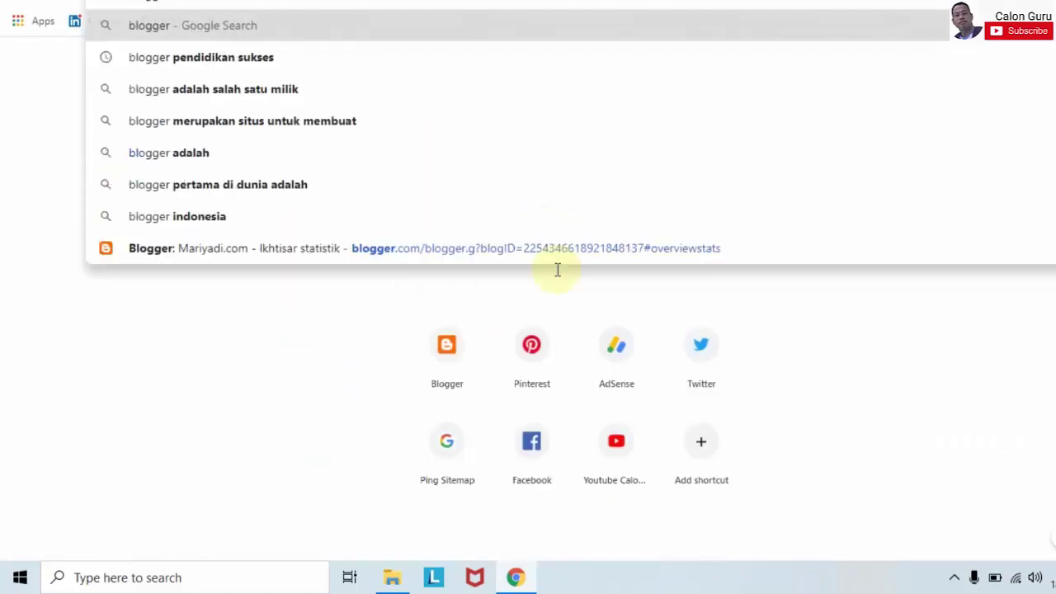
pyautogui.write('.')
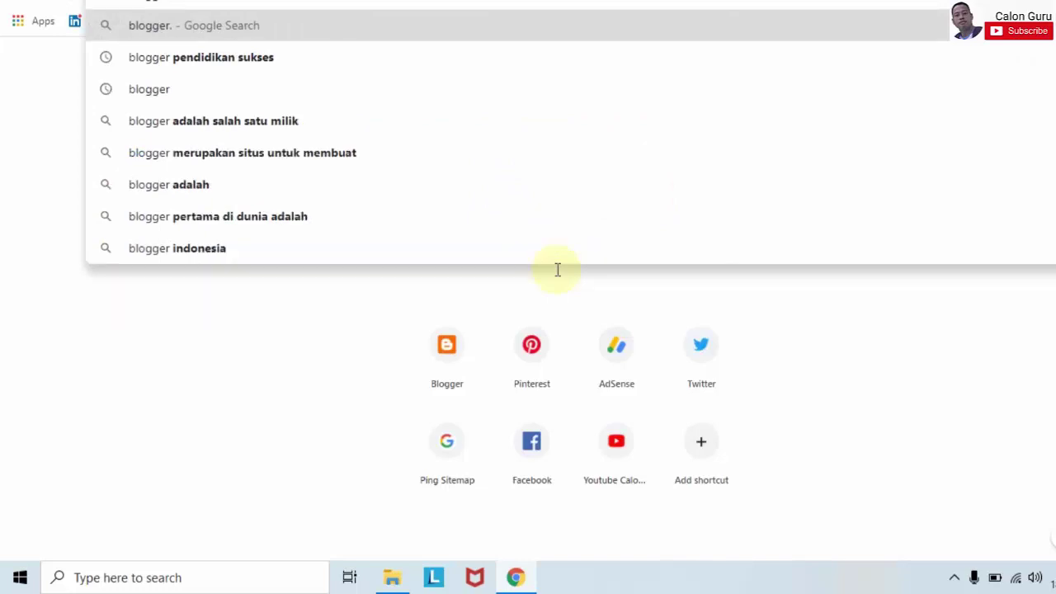
pyautogui.write('com')
pyautogui.press('Return')
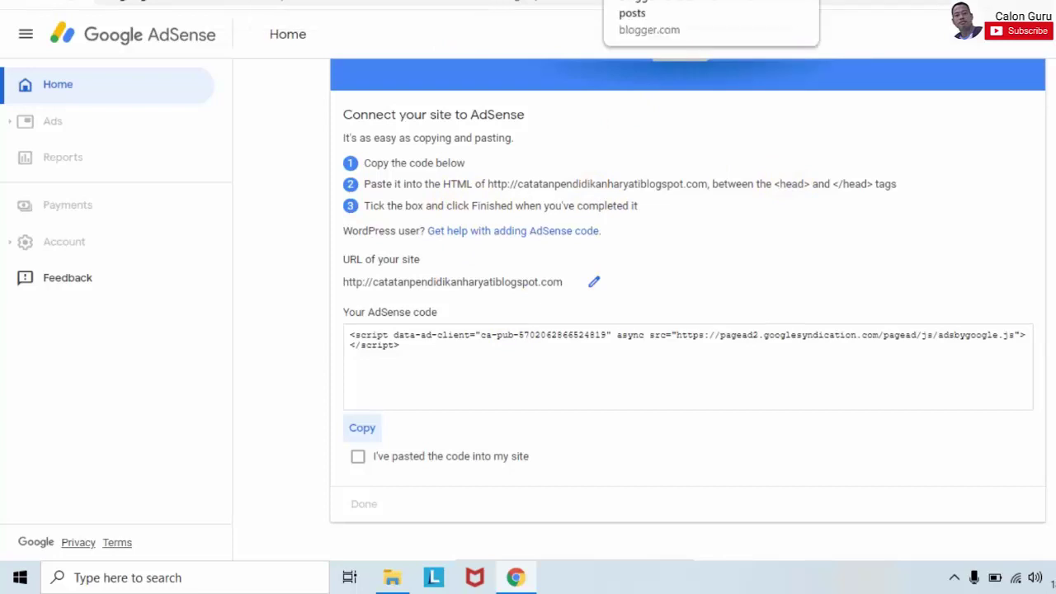
pyautogui.click(660, 3)
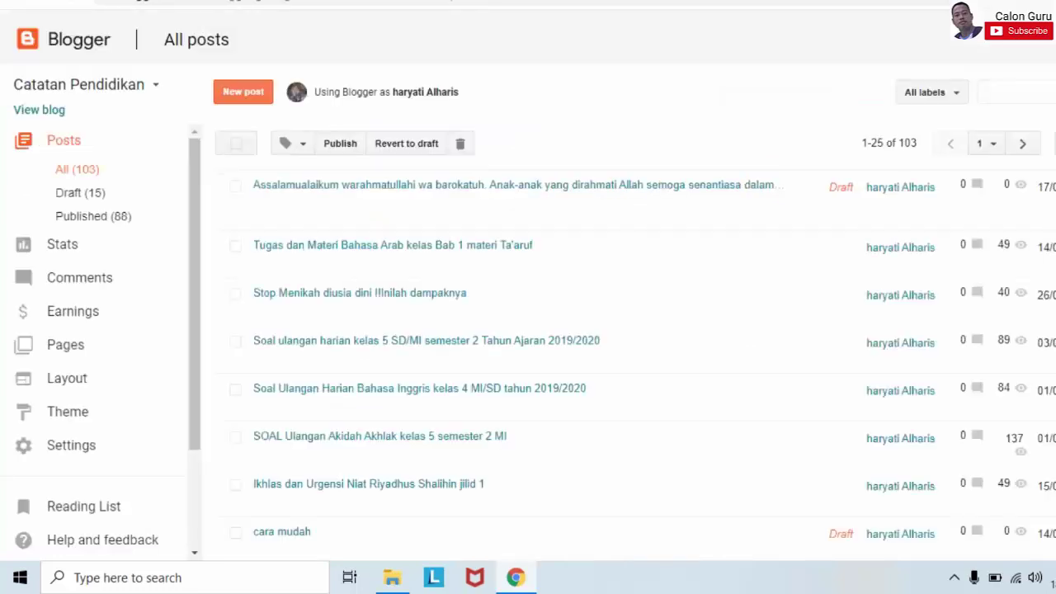
# - Open the HTML of the blog's live theme for editing and find the <head> tag in the code
pyautogui.click(81, 423)
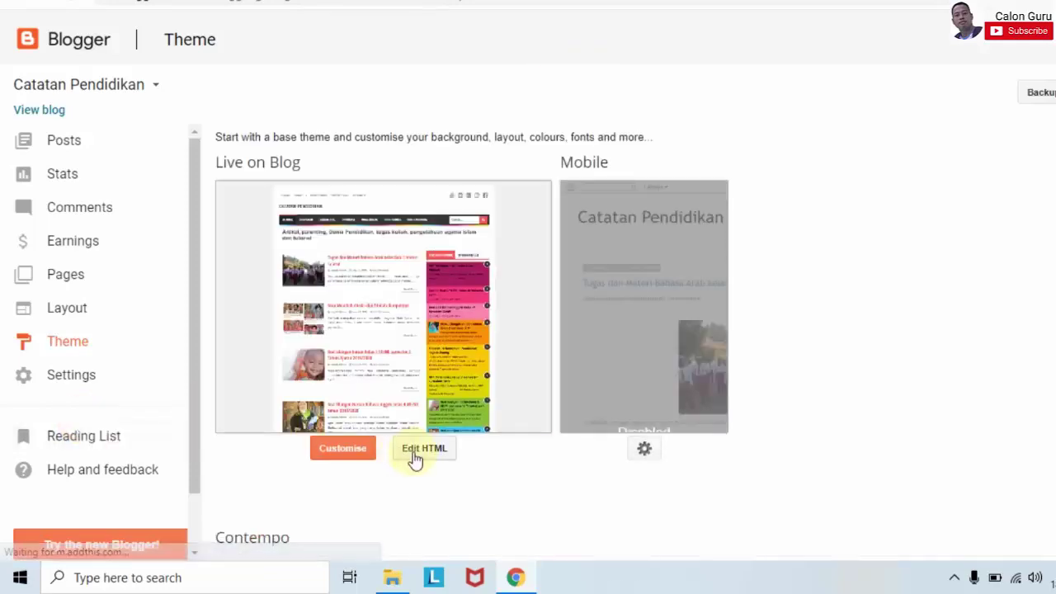
pyautogui.click(416, 455)
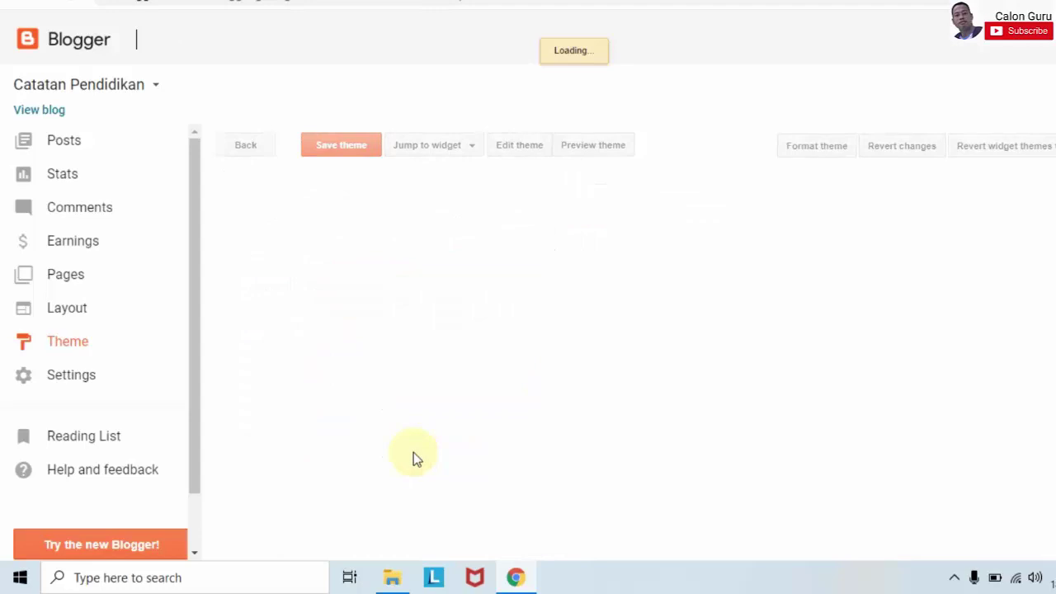
pyautogui.click(763, 444)
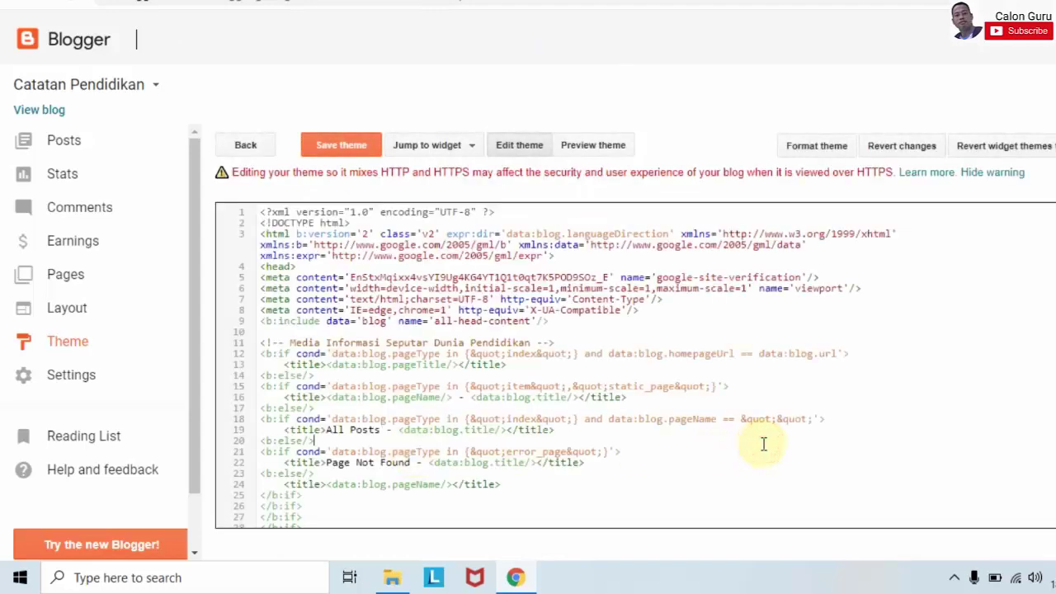
pyautogui.hotkey('ctrl', 'f')
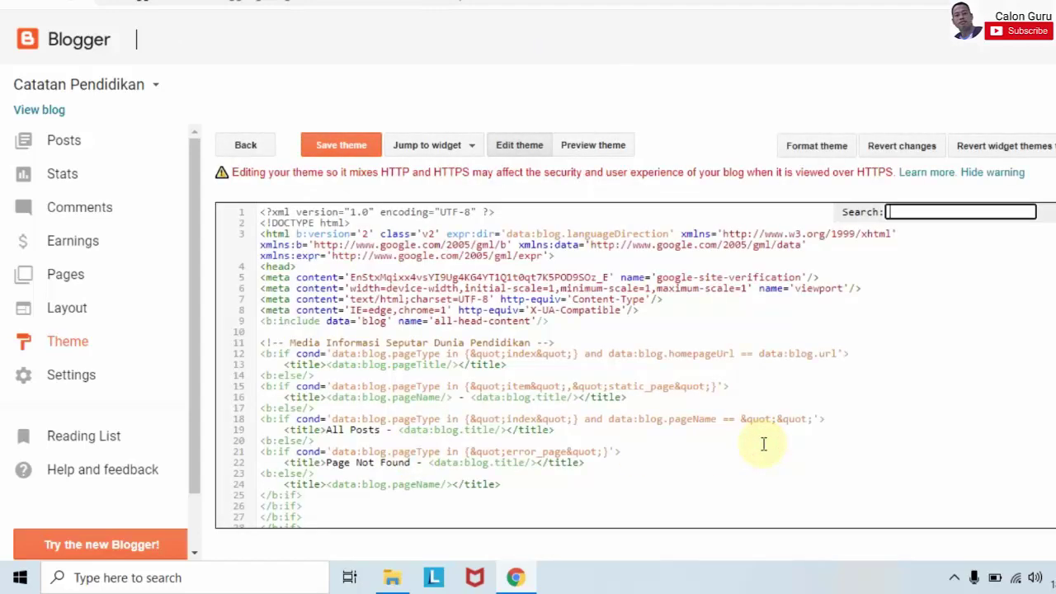
pyautogui.write('<head>')
pyautogui.press('Return')
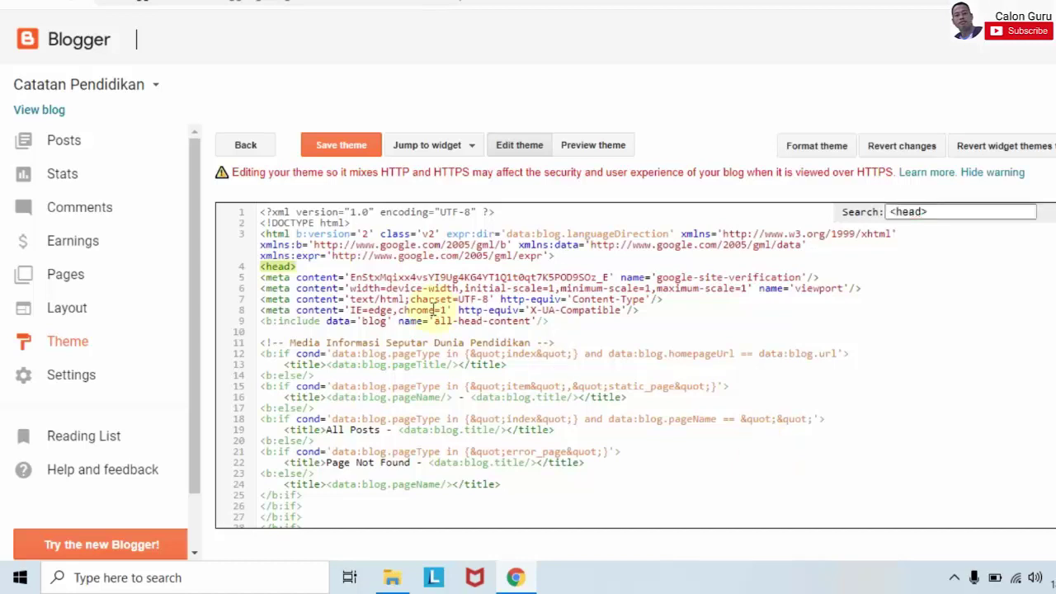
# - Paste the copied AdSense script on a new line directly below the <head> tag and save the theme
pyautogui.click(304, 266)
pyautogui.press('Return')
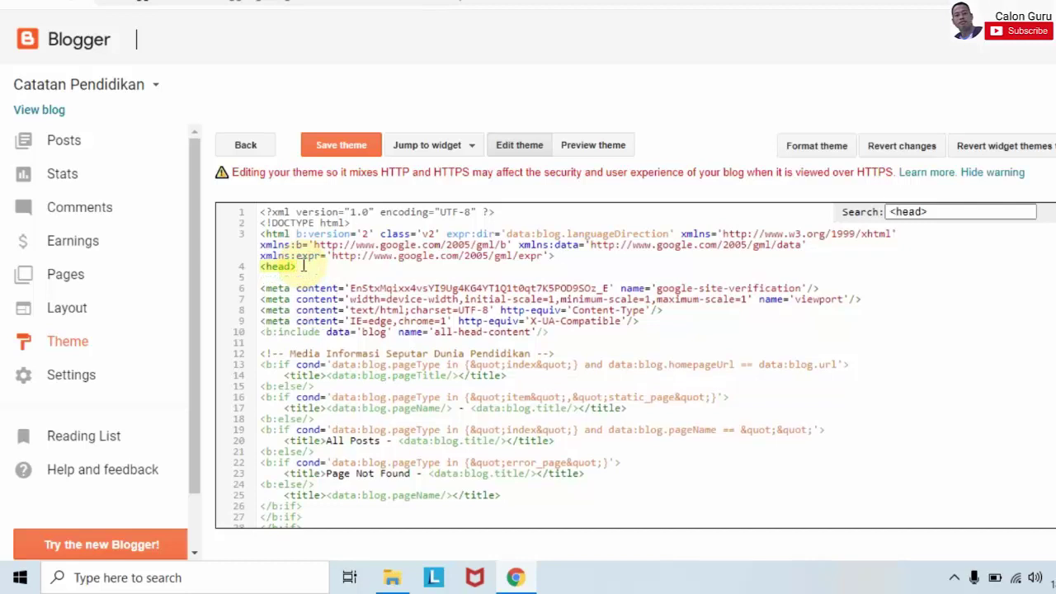
pyautogui.hotkey('ctrl', 'v')
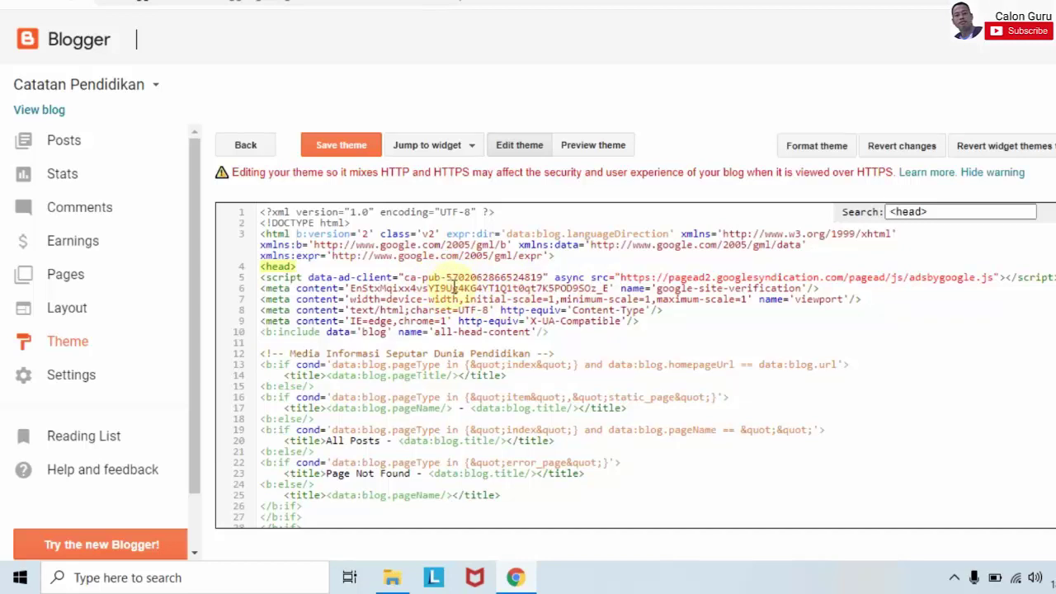
pyautogui.click(373, 155)
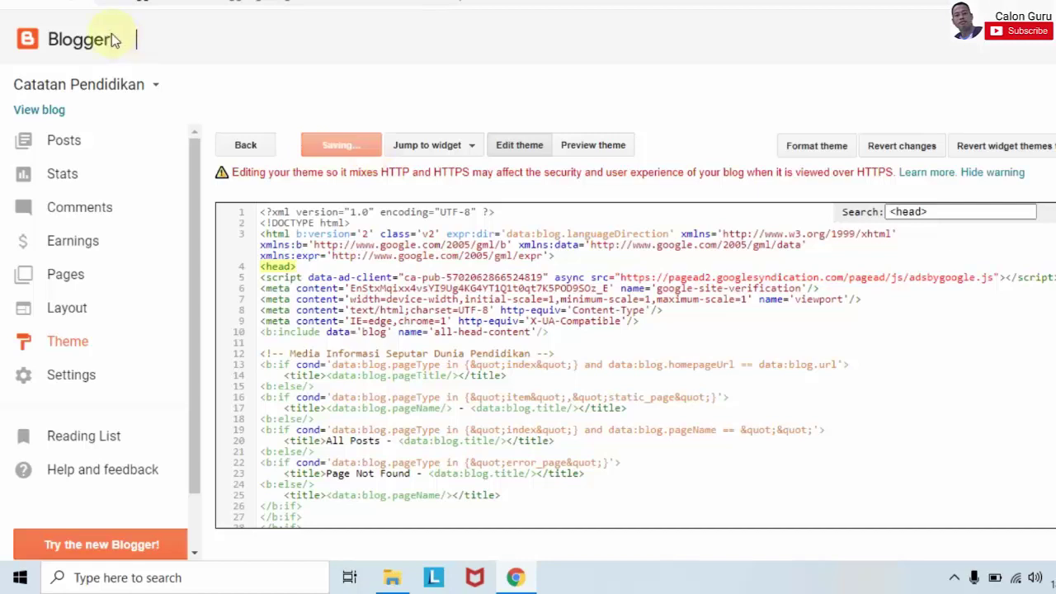
pyautogui.click(71, 4)
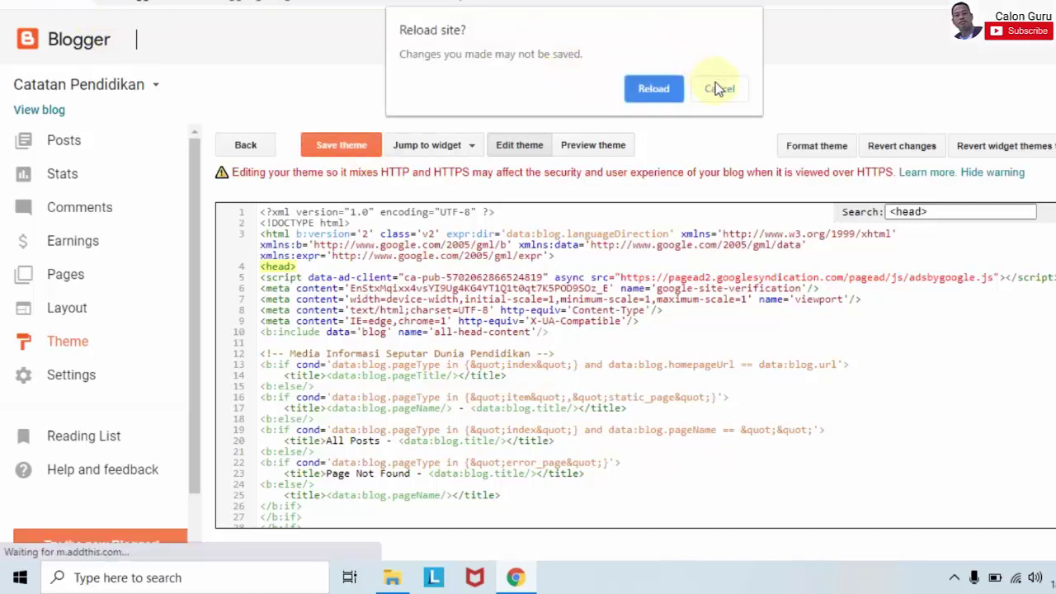
pyautogui.click(717, 88)
pyautogui.click(372, 147)
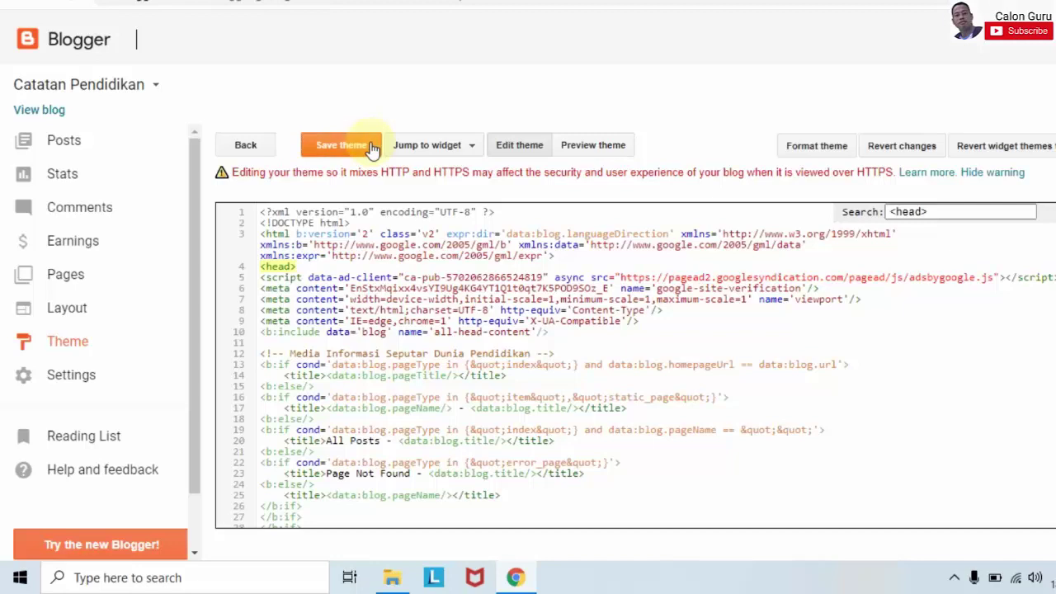
# - Reopen the theme's HTML and search for <head> to check the saved AdSense script, and return to the posts list
pyautogui.click(79, 280)
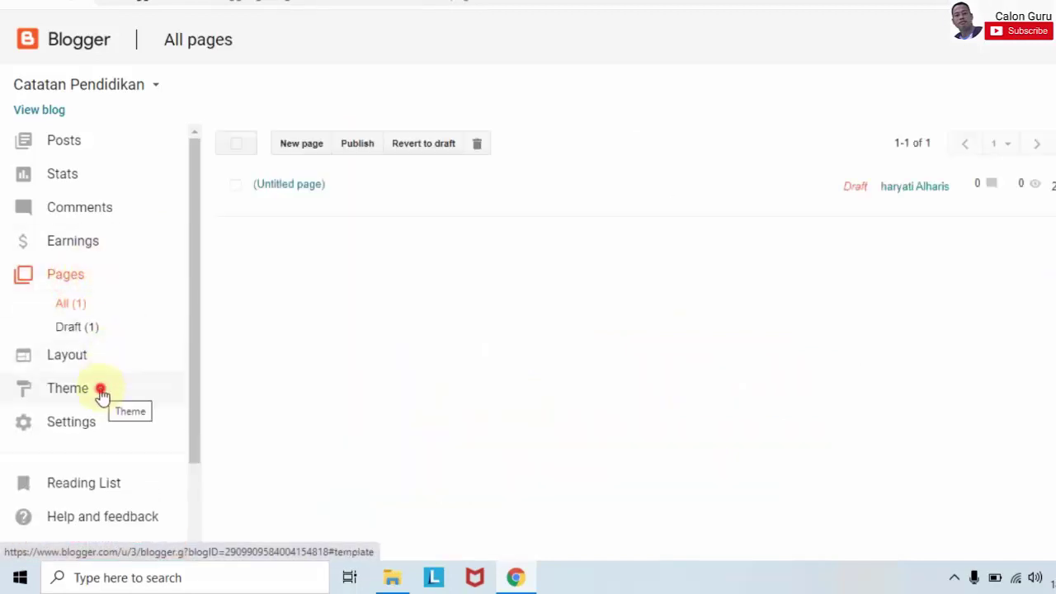
pyautogui.click(101, 392)
pyautogui.click(439, 460)
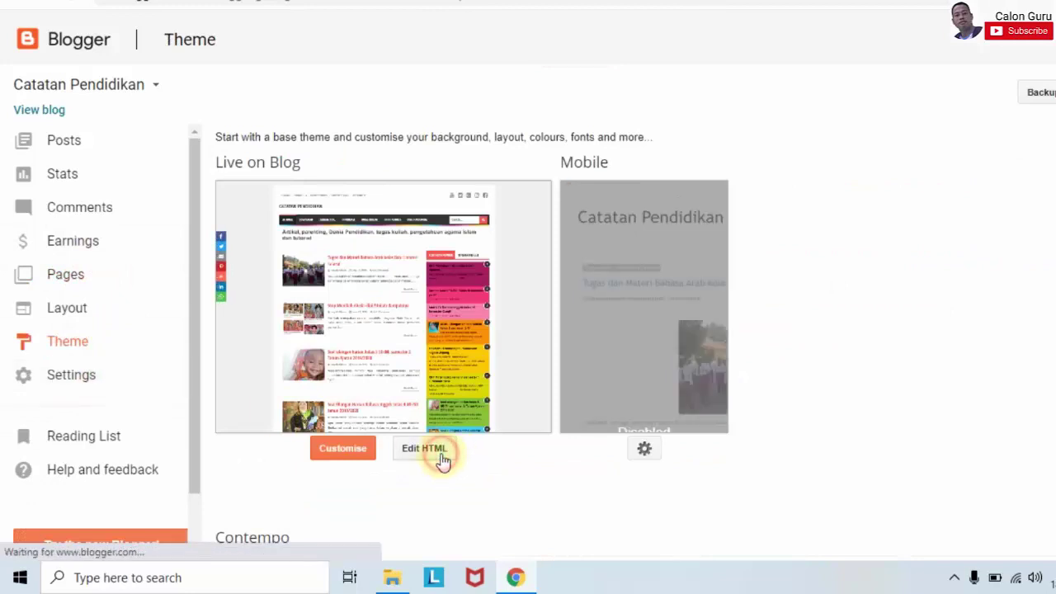
pyautogui.hotkey('ctrl', 'f')
pyautogui.write('<head>')
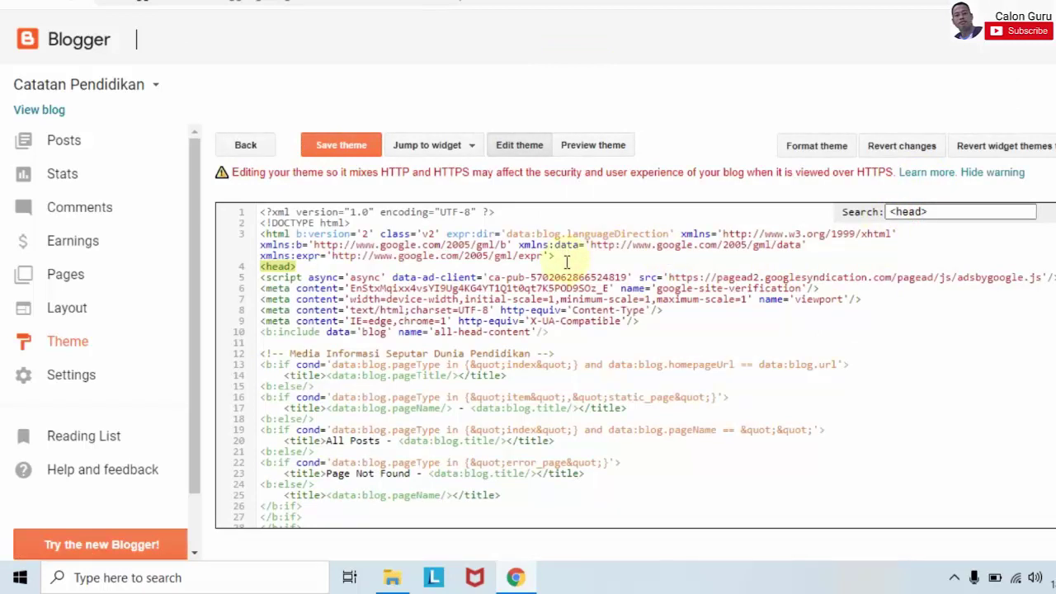
pyautogui.click(72, 142)
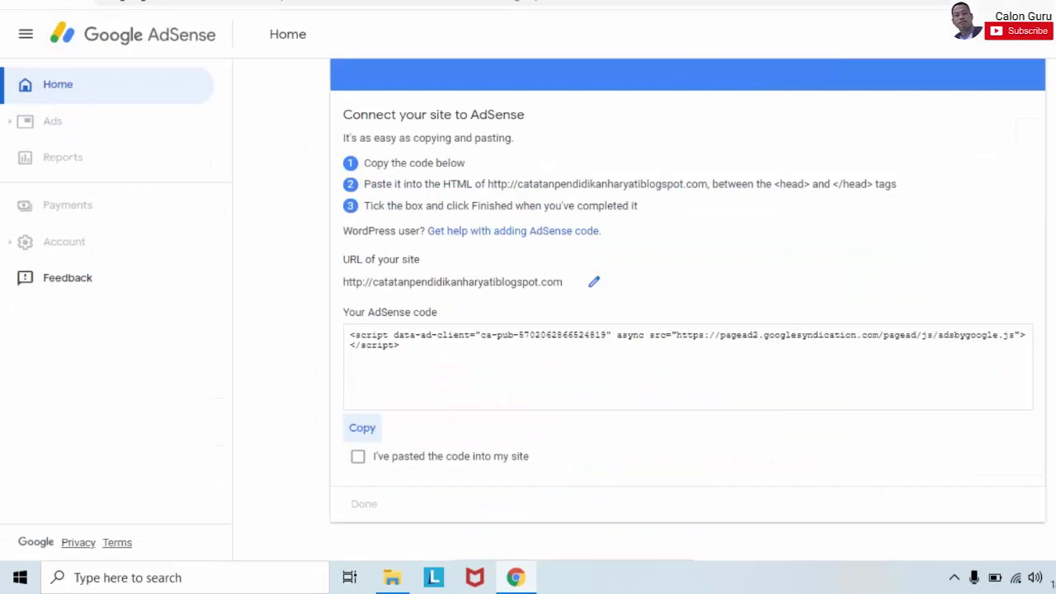
# - In AdSense, declare that the code has been pasted into the site and submit it, continuing without checking the site
pyautogui.click(359, 458)
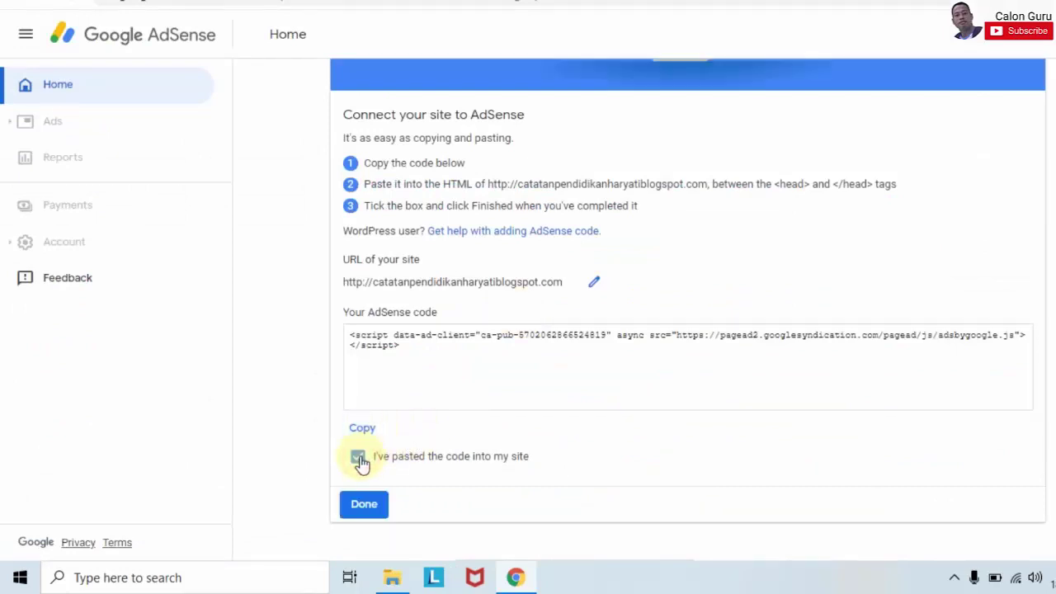
pyautogui.click(369, 505)
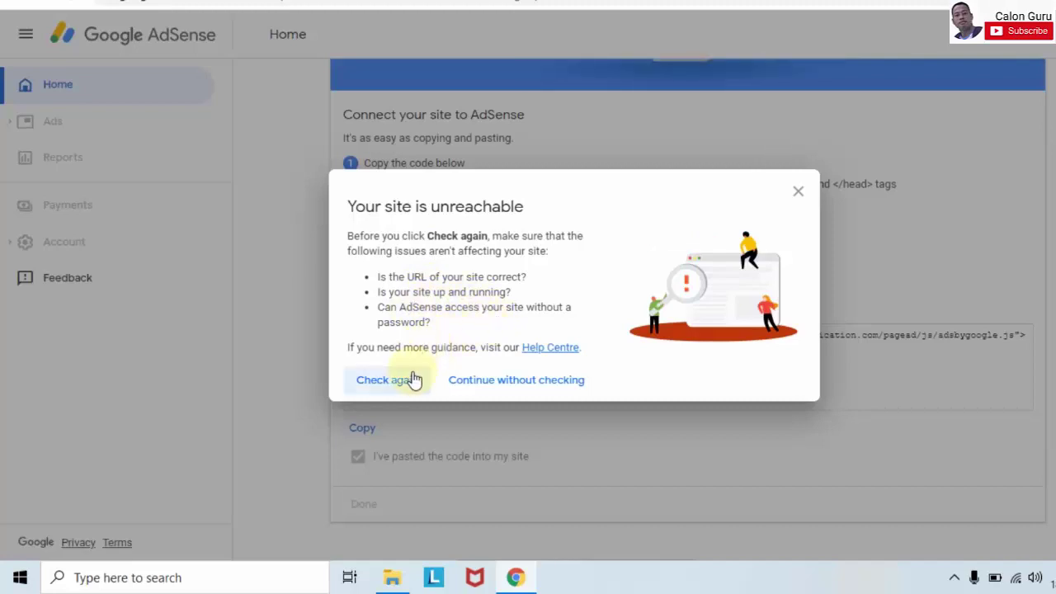
pyautogui.click(469, 381)
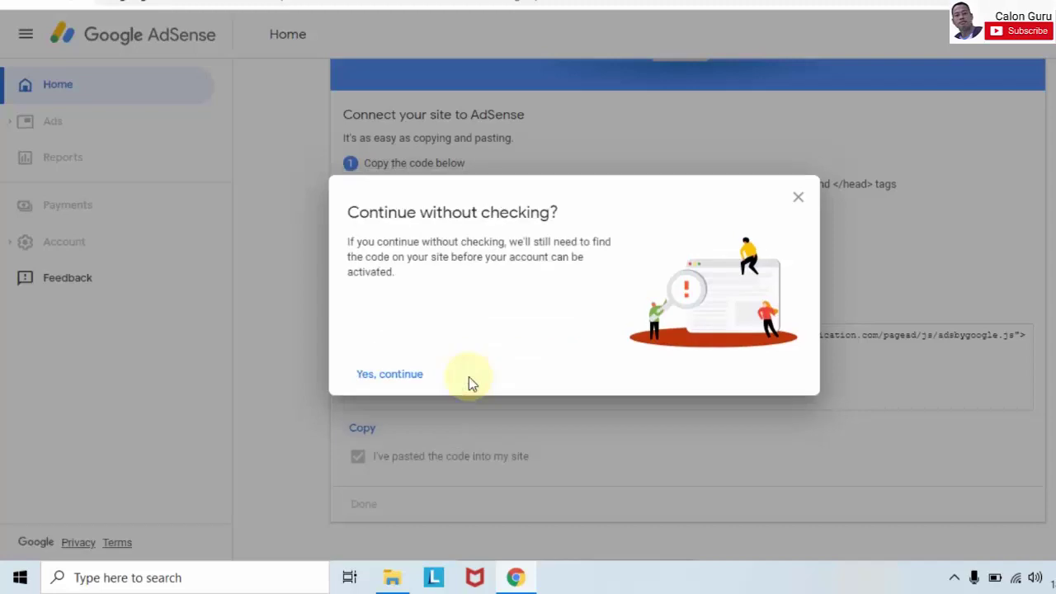
pyautogui.click(406, 378)
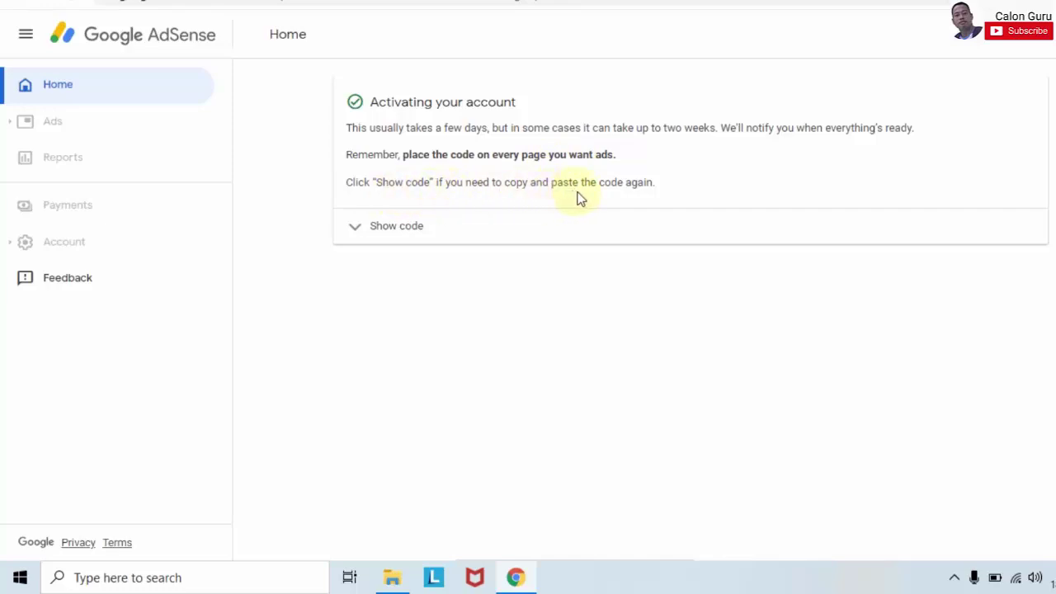
# - Show the AdSense code on the account activation page and highlight the publisher number in it
pyautogui.click(413, 231)
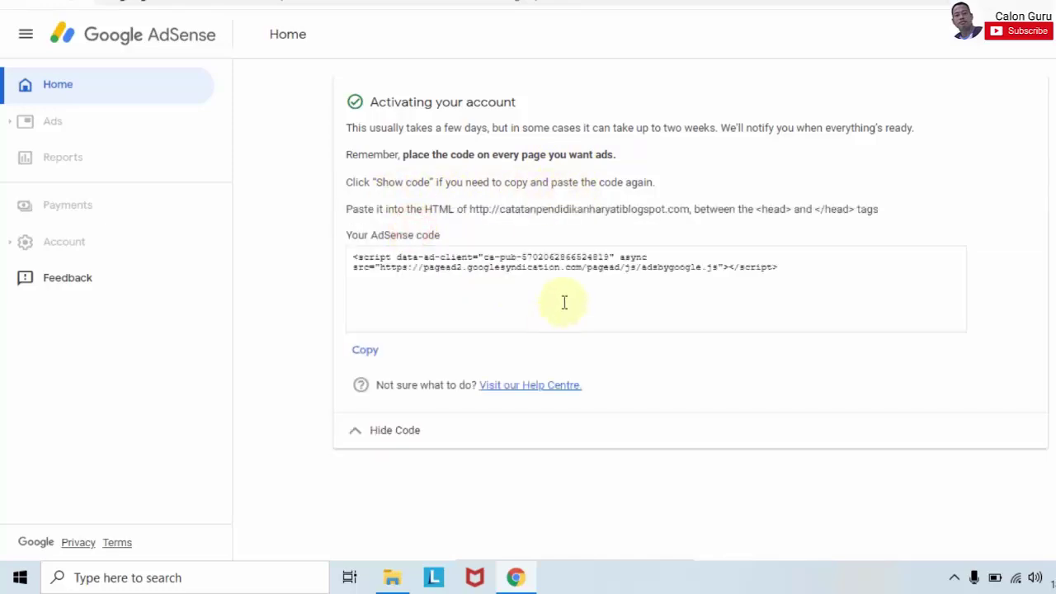
pyautogui.moveTo(521, 257); pyautogui.dragTo(612, 258)
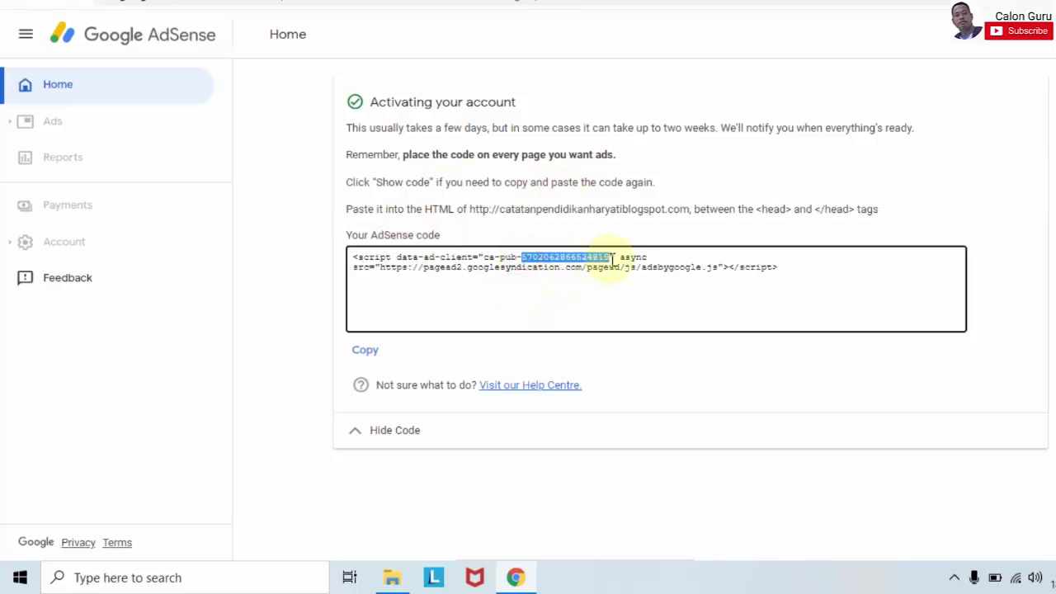
pyautogui.click(647, 414)
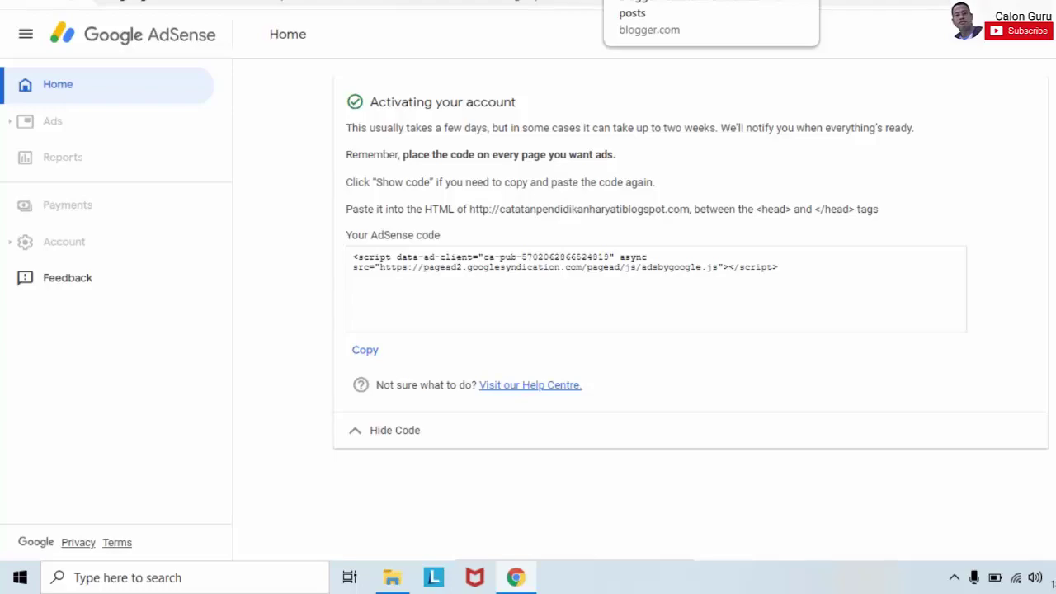
# - Switch to Blogger and look through the AdSense information on the blog's Earnings page
pyautogui.click(660, 2)
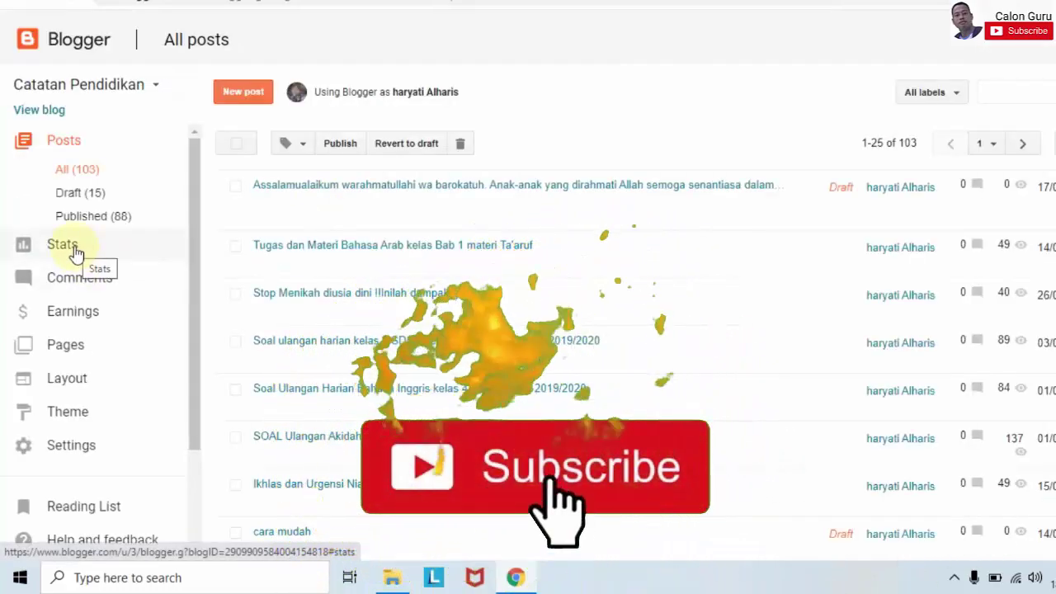
pyautogui.click(86, 309)
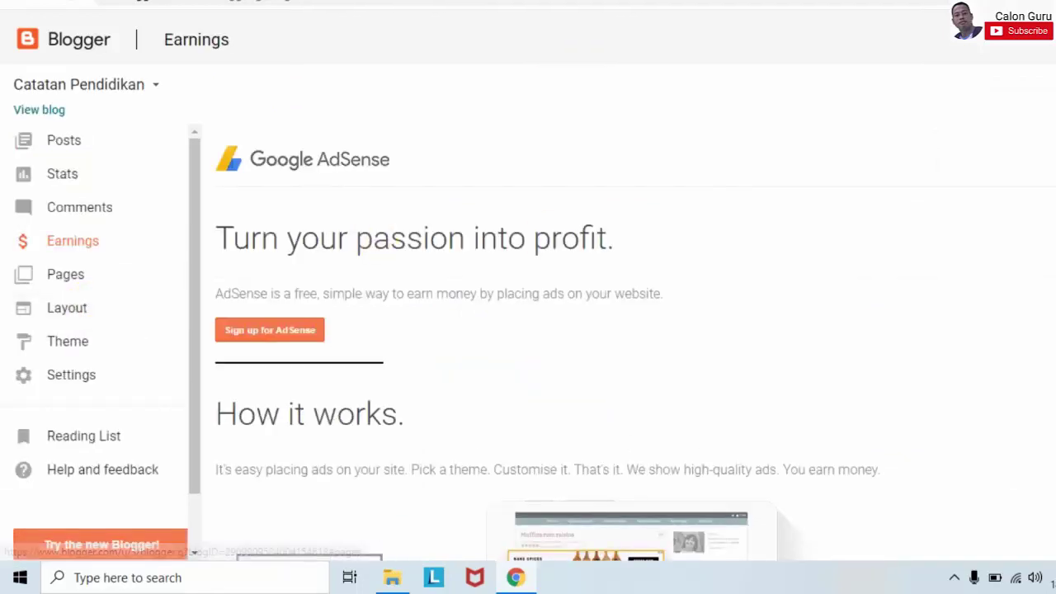
pyautogui.scroll(-5, 528, 330)
pyautogui.scroll(-2, 528, 330)
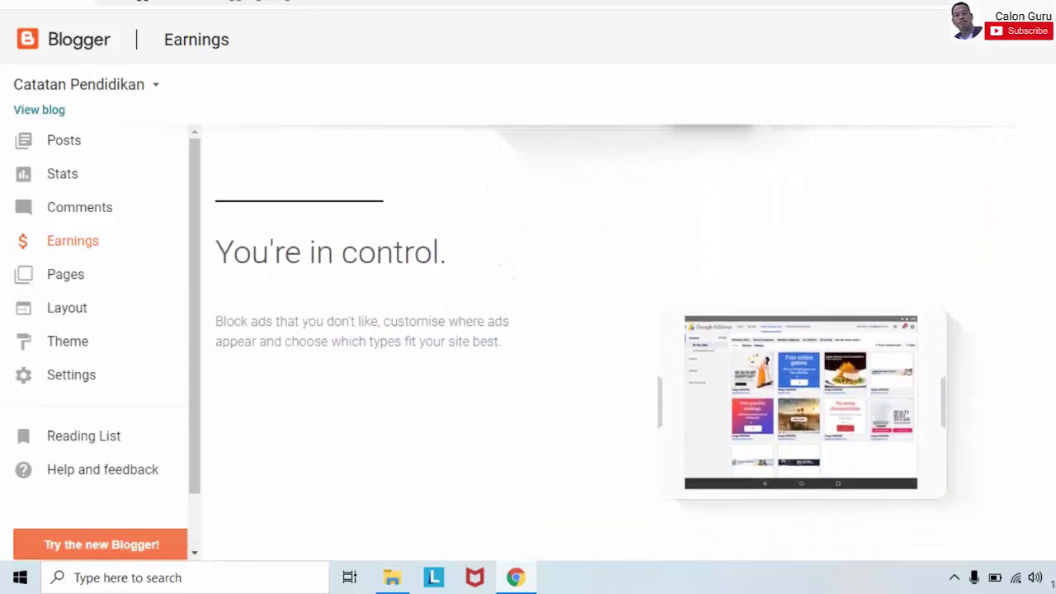
pyautogui.scroll(1, 528, 330)
pyautogui.scroll(-1, 528, 330)
pyautogui.scroll(6, 528, 330)
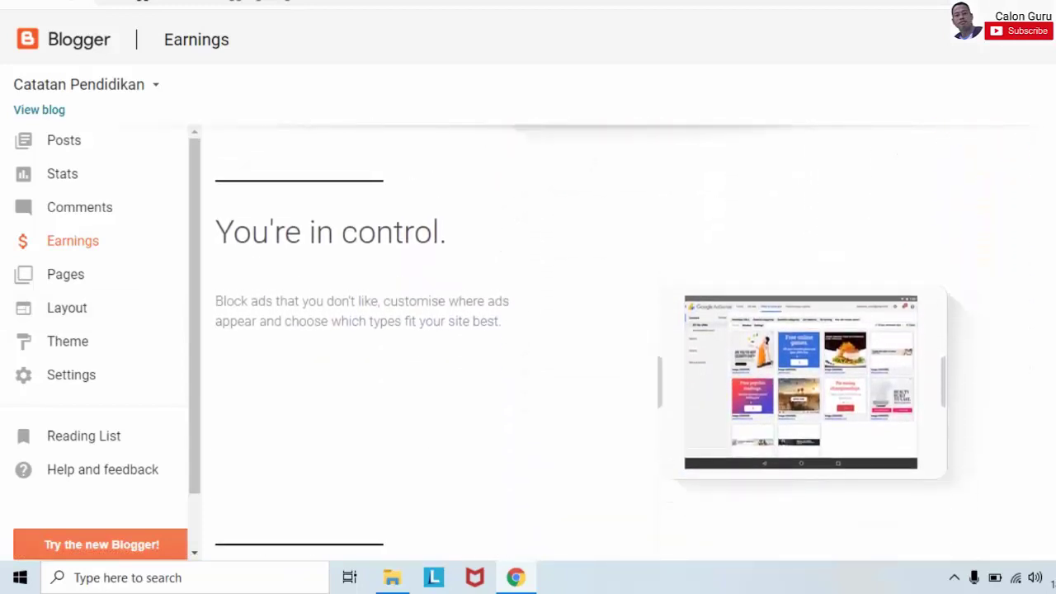